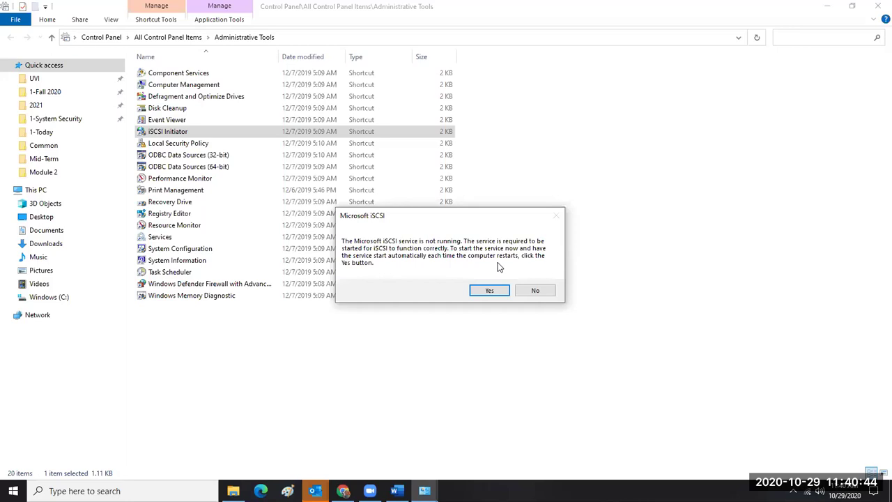
Step: Agree to start the Microsoft iSCSI service now and at every restart, and reposition the iSCSI Initiator Properties window
click(479, 294)
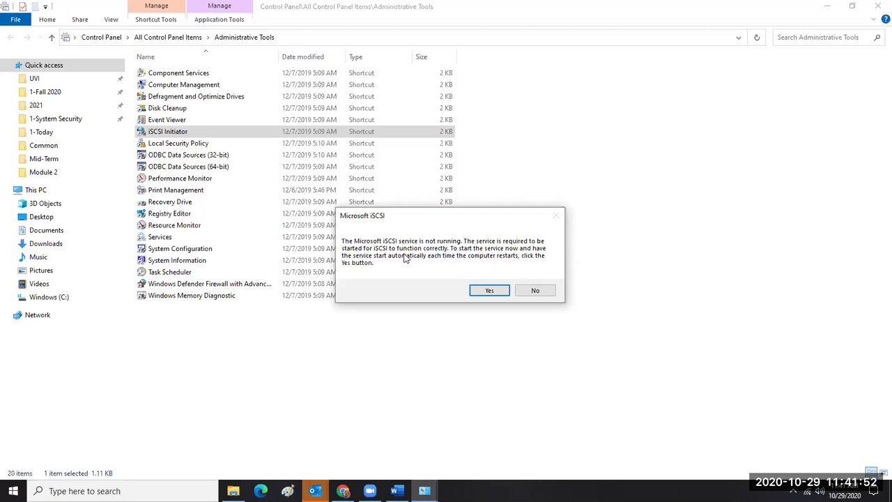
click(488, 292)
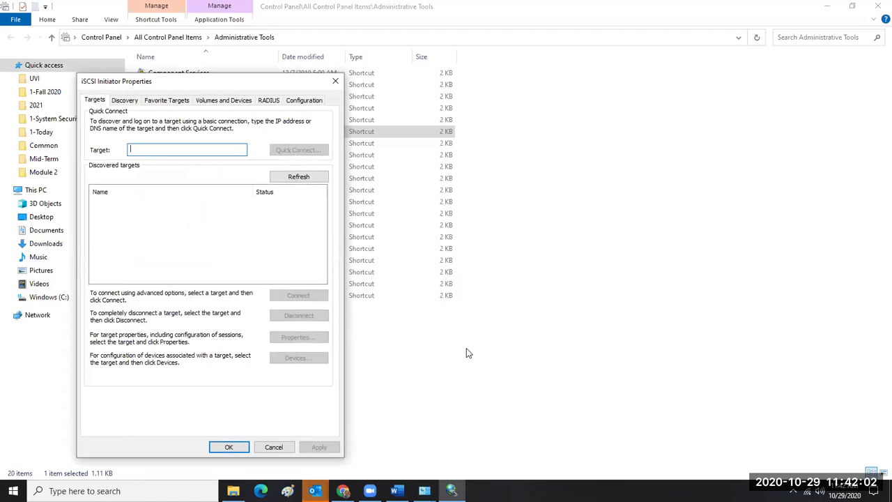
drag(211, 83, 264, 60)
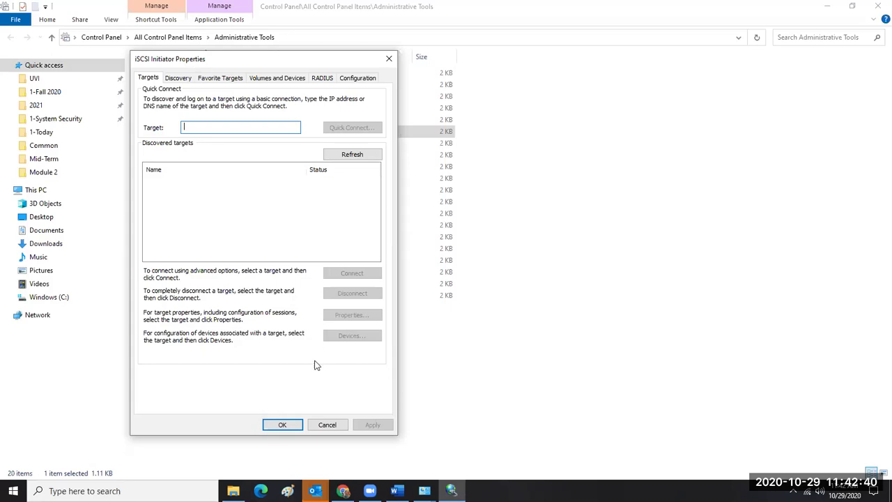
Step: Switch to File Explorer, show This PC and open the dialog for mapping a network drive
click(234, 491)
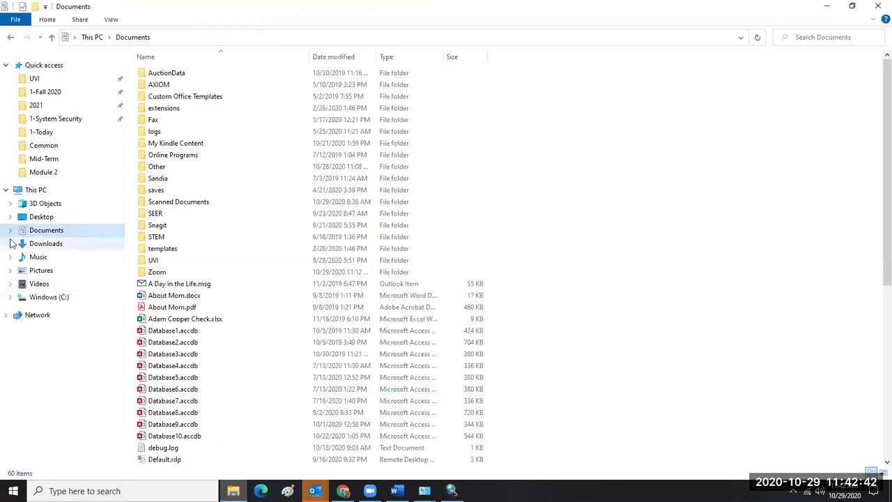
click(31, 192)
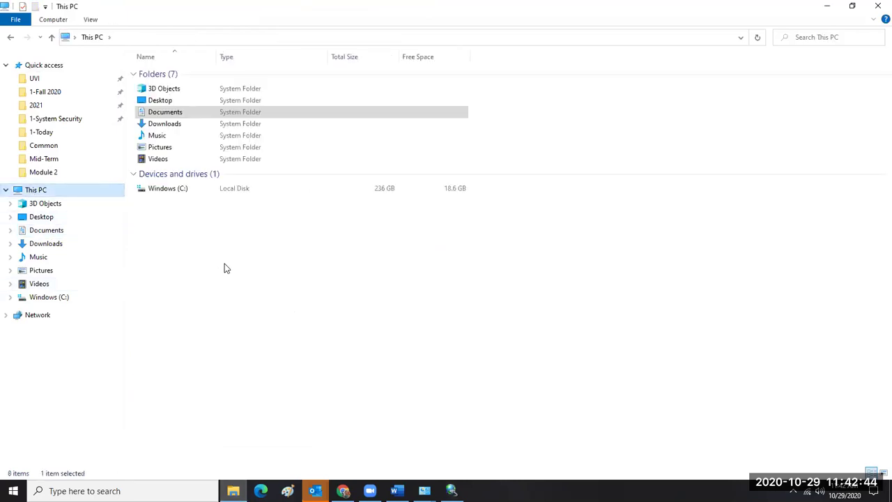
click(180, 200)
click(180, 194)
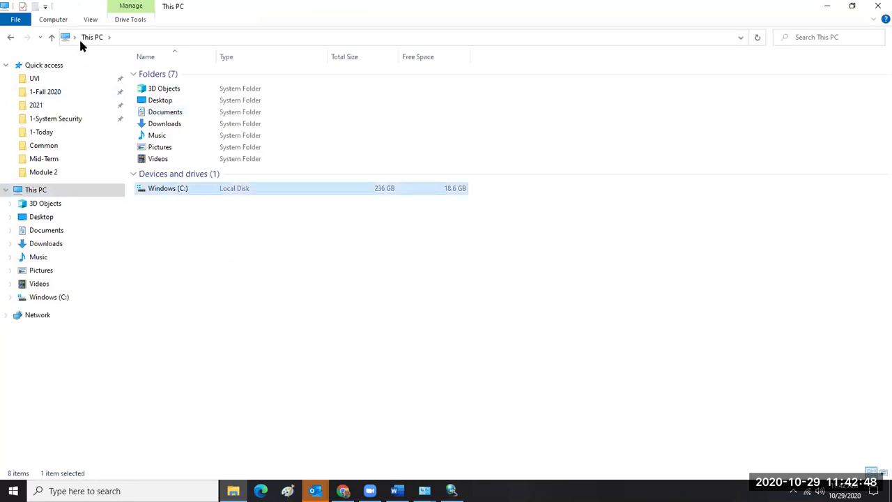
click(63, 22)
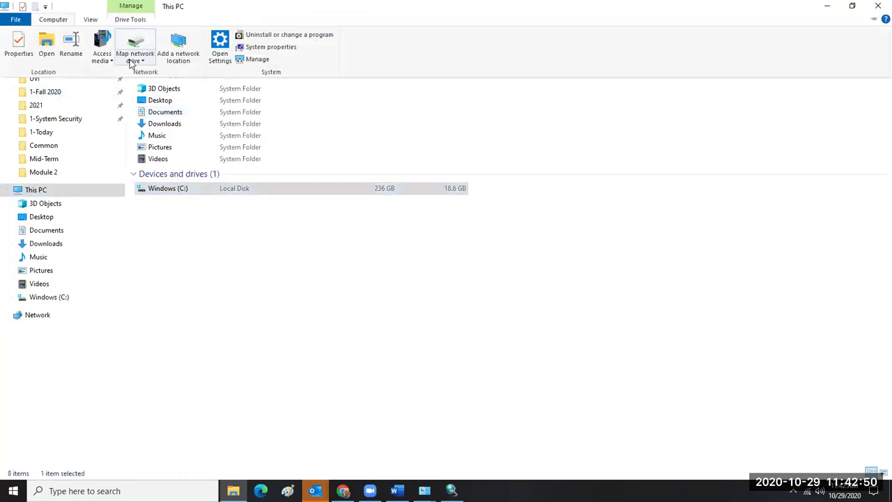
click(131, 63)
click(98, 72)
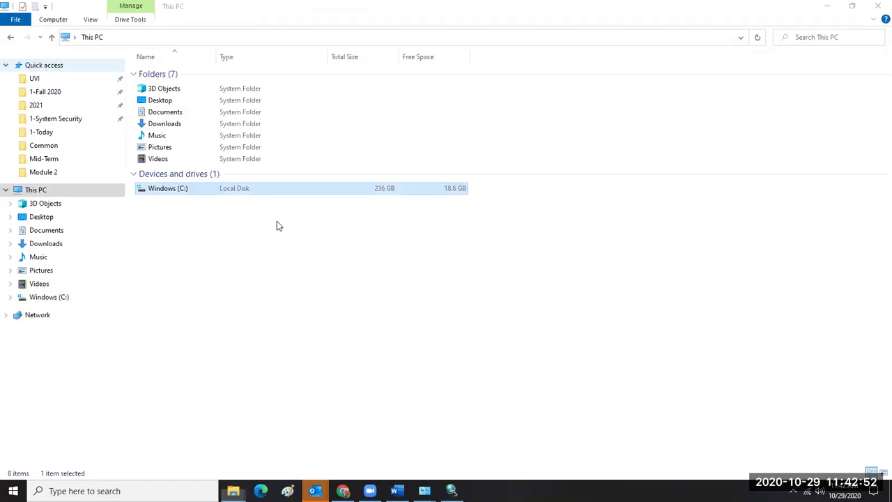
Step: Enter \\146.226.249.63\ as the network folder for drive Z: and highlight the start of the path
text(\\)
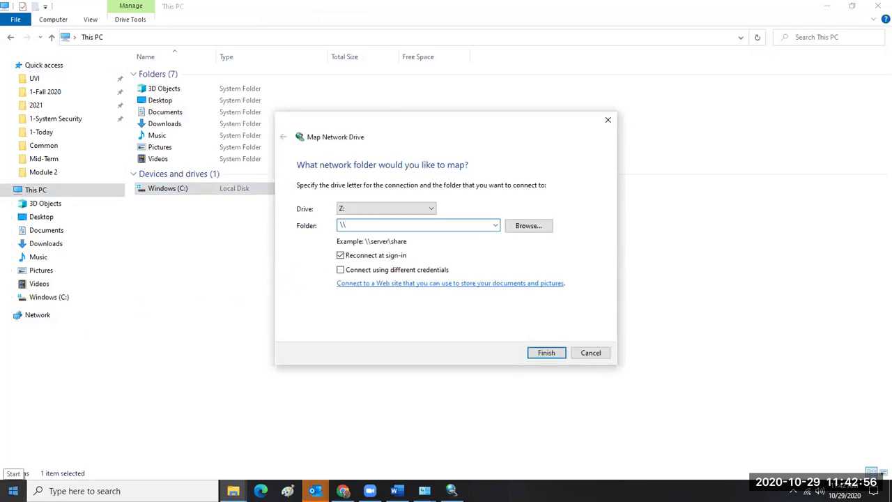
text(146.226.)
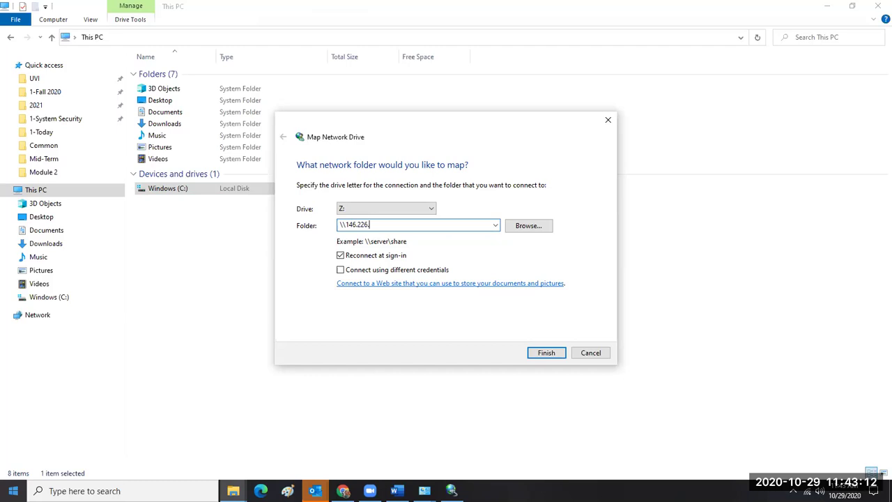
text(249.63\)
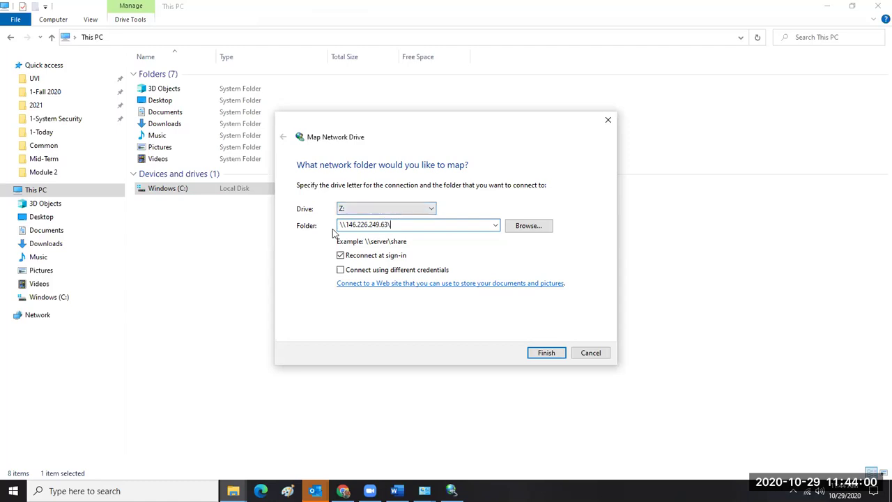
drag(340, 225, 348, 228)
Step: Switch to the Module 3 study guide in Word and review the passages on disk sector access and storage attachment types
click(396, 492)
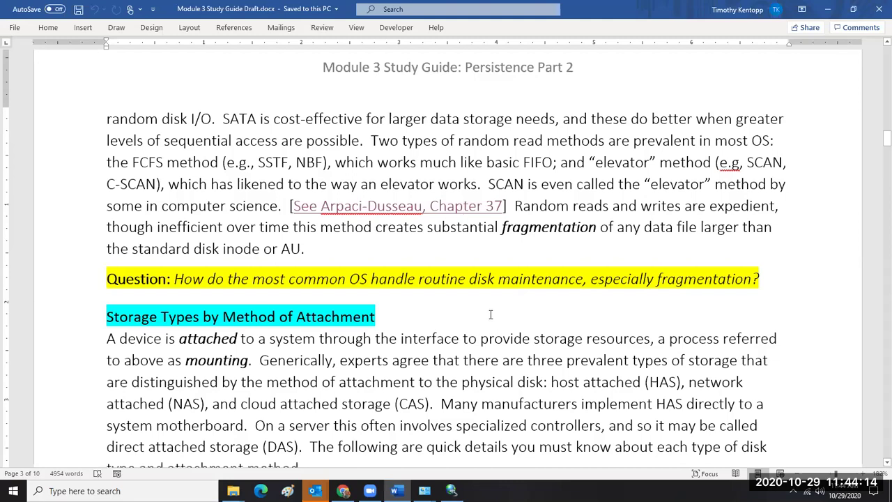
scroll(493, 316, up, 3)
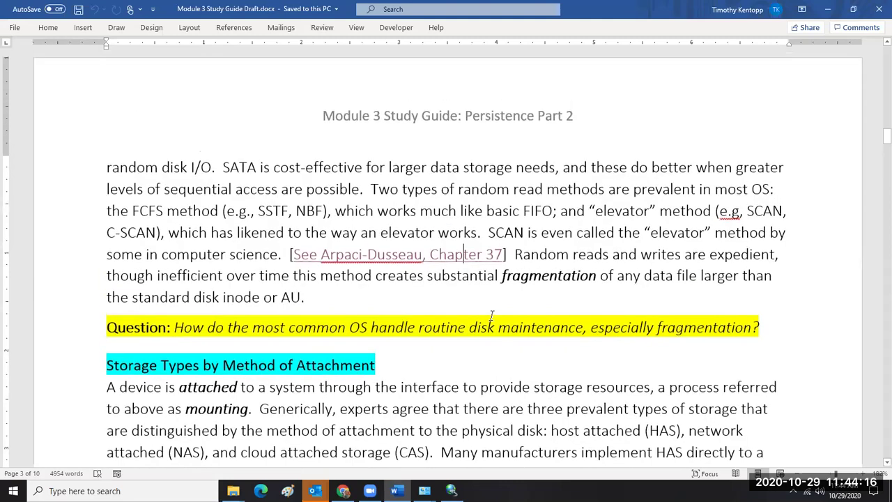
scroll(500, 318, up, 4)
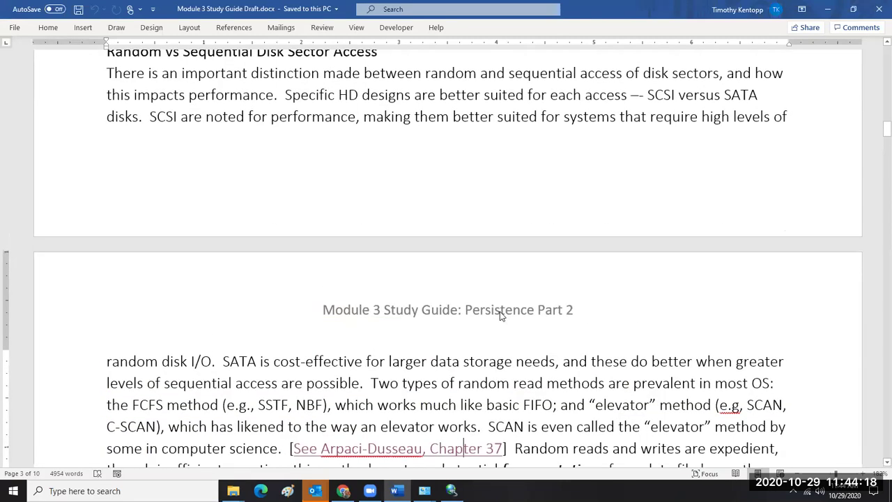
scroll(525, 295, down, 6)
scroll(529, 289, down, 3)
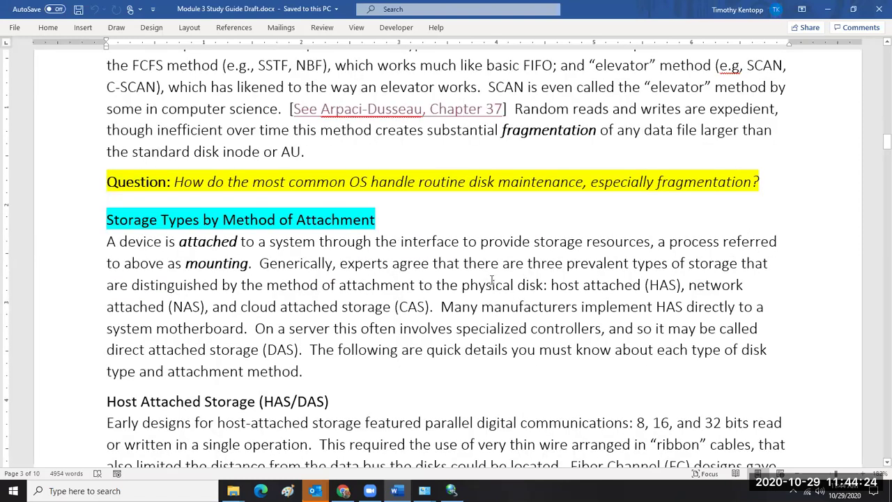
scroll(492, 286, up, 1)
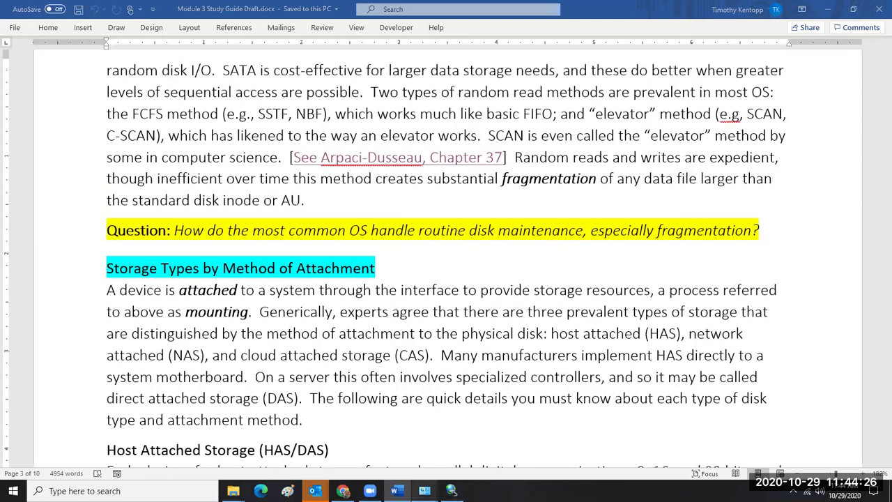
Step: Return to Administrative Tools, open iSCSI Initiator and examine its target, discovery portal and RADIUS server settings
mouse_move(426, 488)
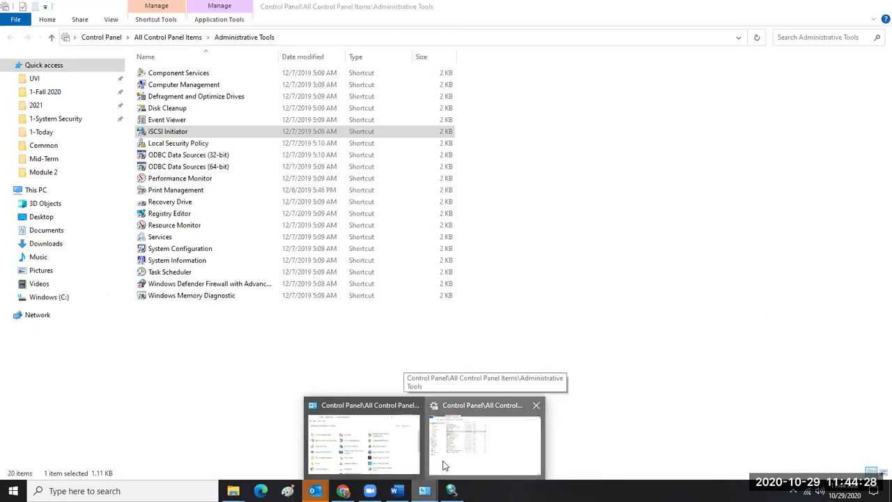
click(444, 467)
double_click(183, 132)
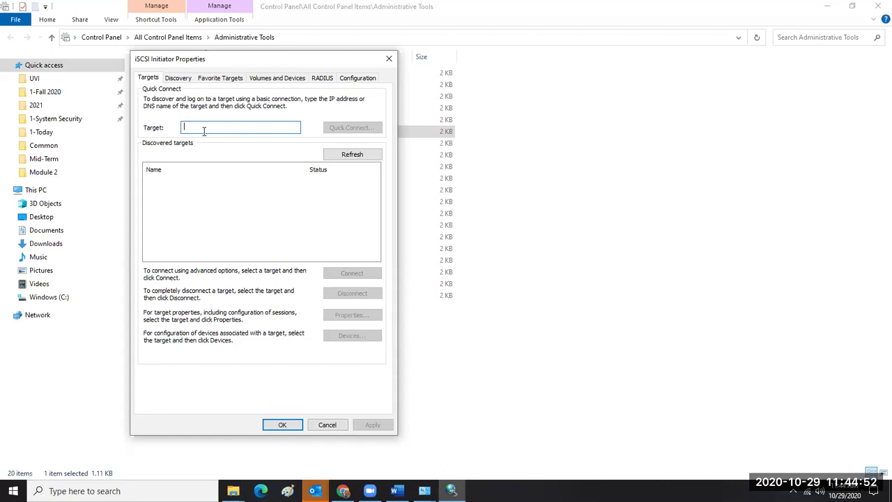
click(185, 81)
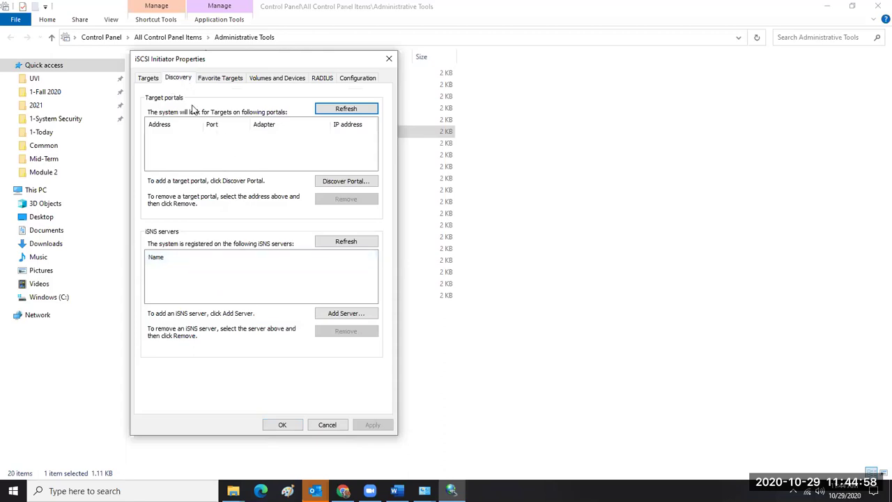
click(153, 81)
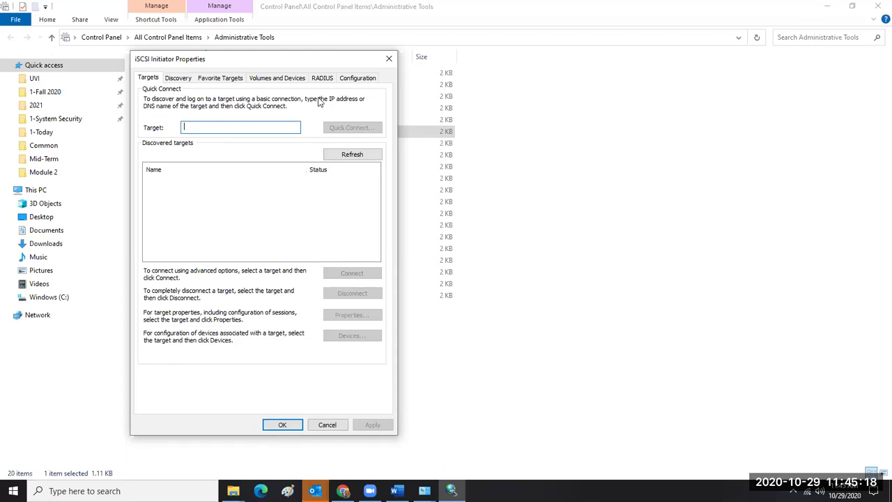
click(322, 80)
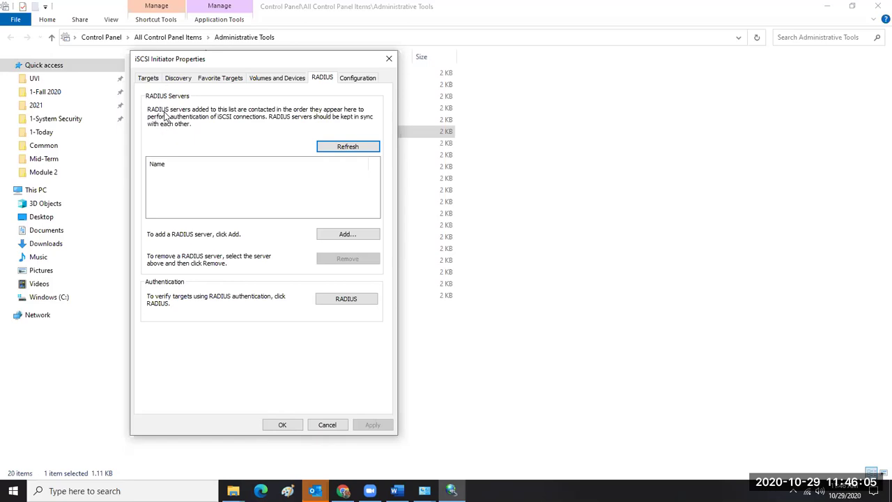
click(153, 79)
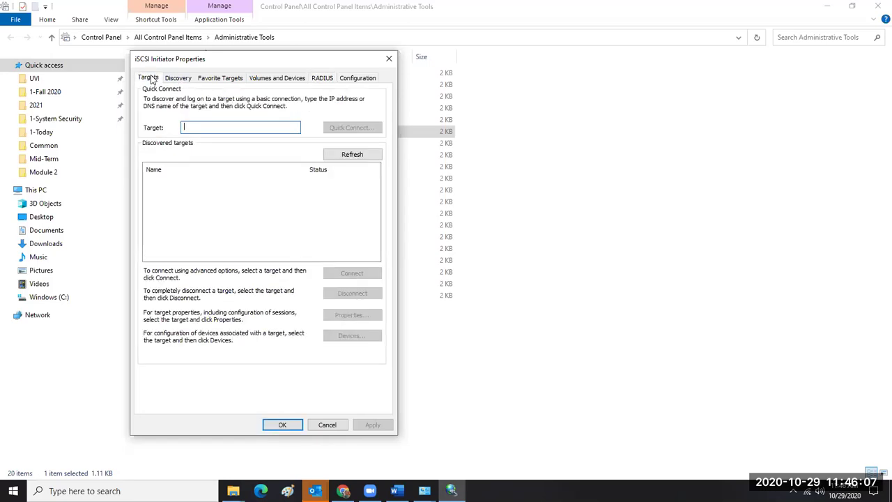
click(325, 79)
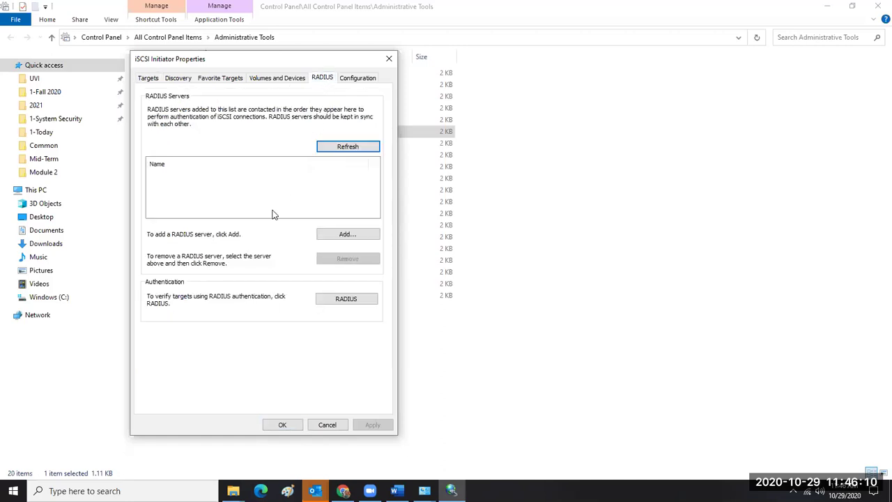
Step: Switch to Chrome and open a new browser tab
click(342, 491)
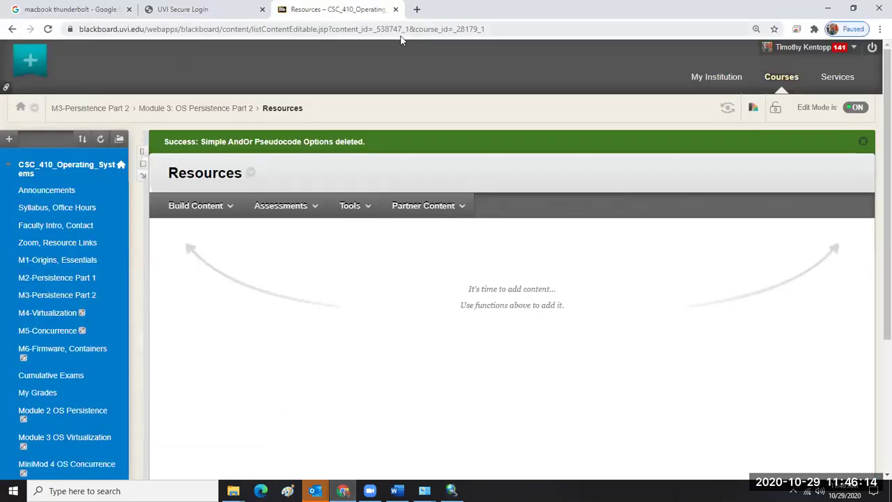
click(417, 12)
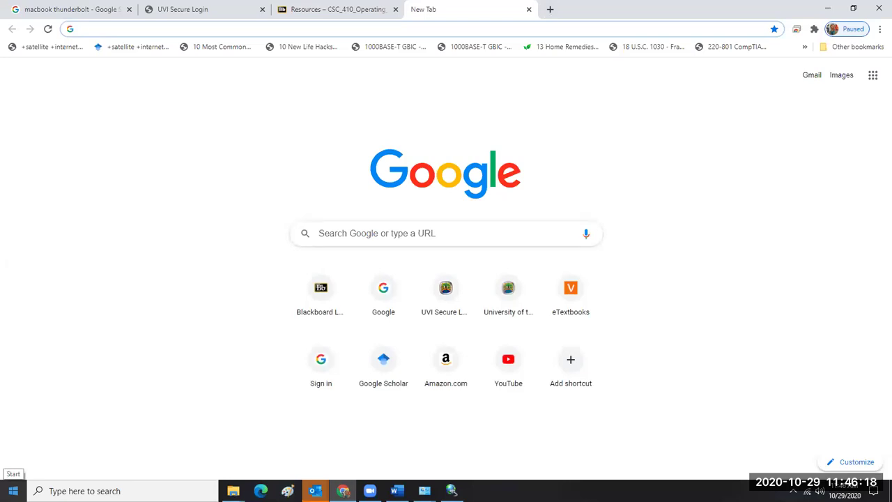
text(supp)
key(BackSpace)
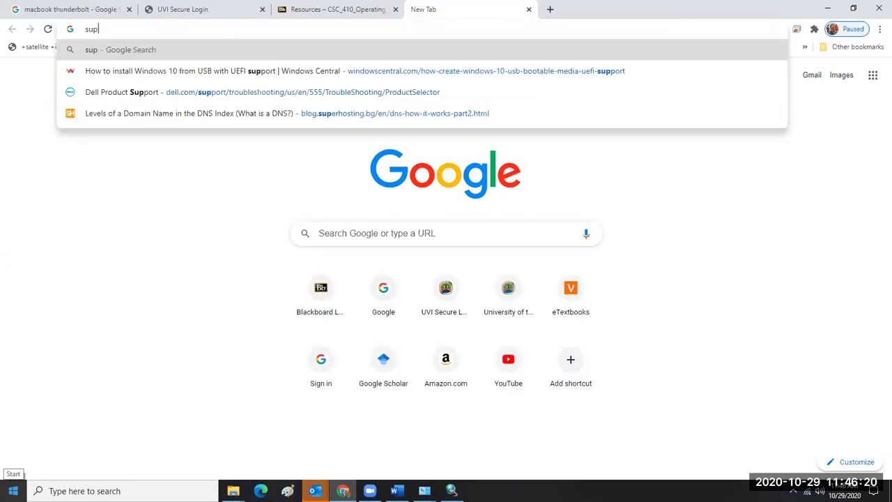
key(BackSpace)
key(BackSpace)
key(BackSpace)
Step: Search Google for "lawrence livermore super computer data center bandwidth I/O" and show the image results
text(l)
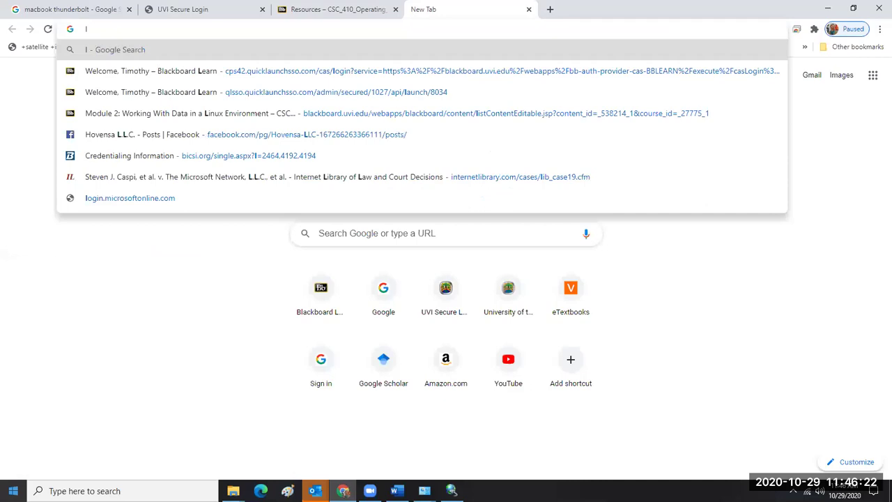
text(awrence)
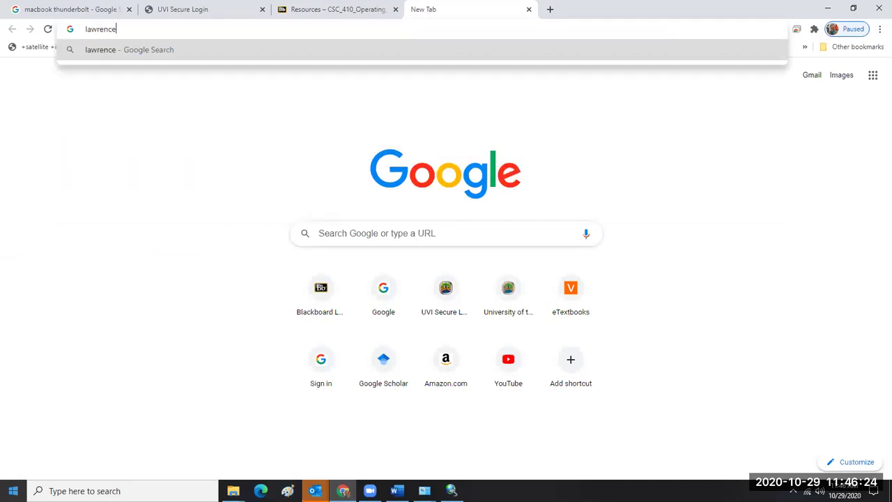
text( livermore super computer data center)
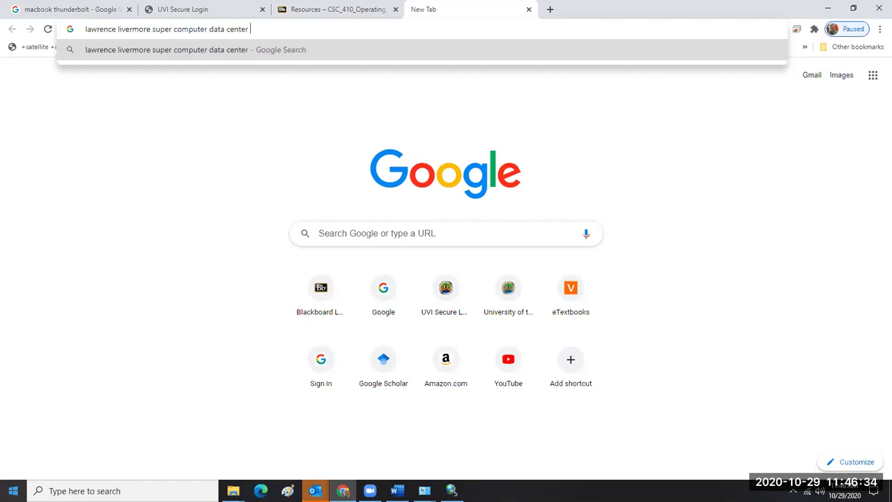
text( bandw)
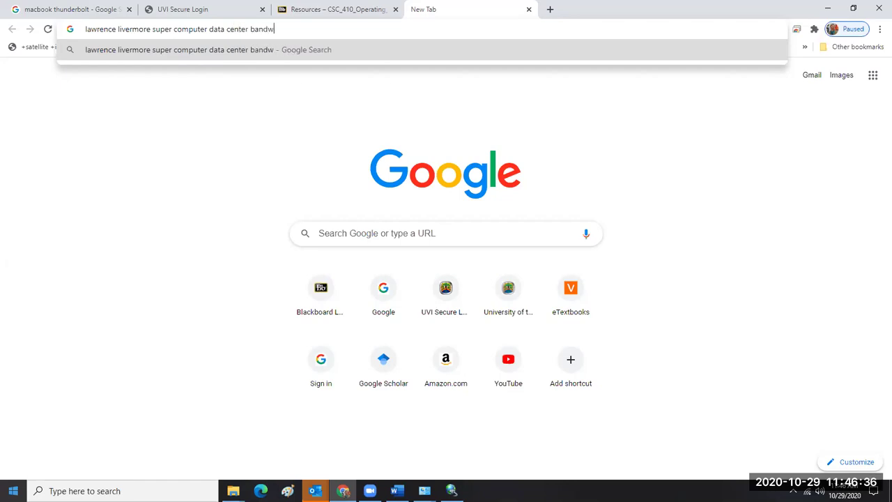
text(idth )
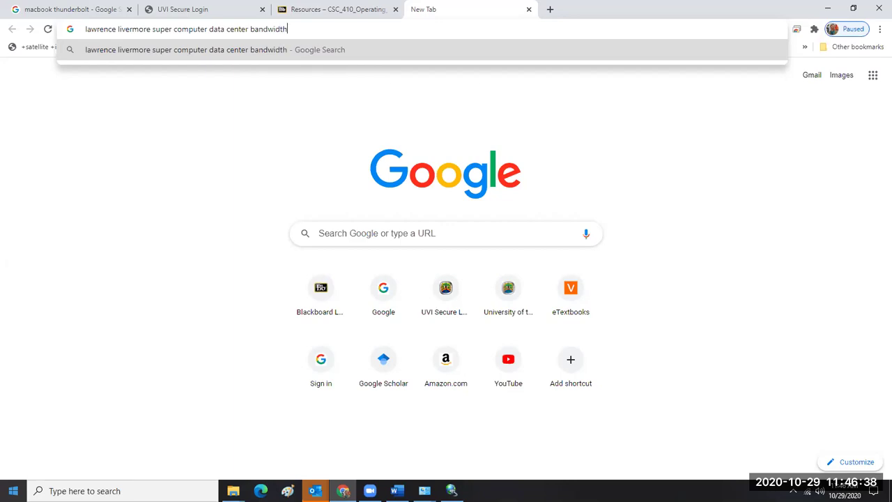
text(I/O)
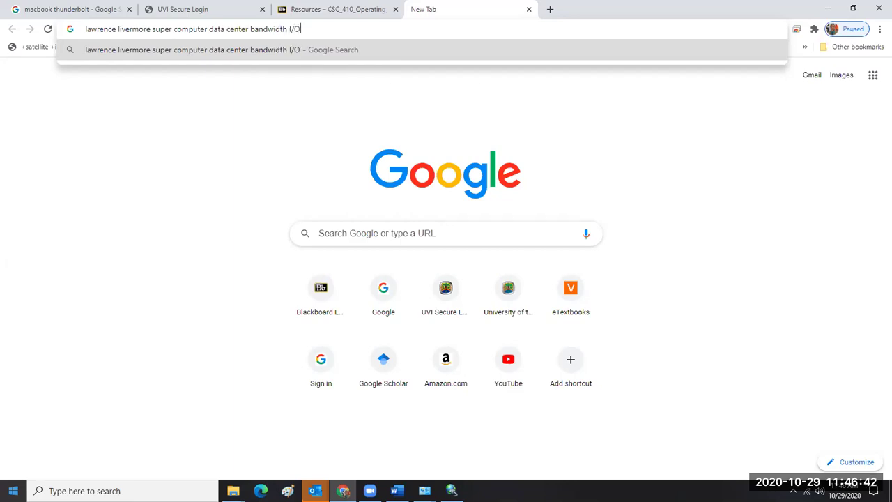
key(Return)
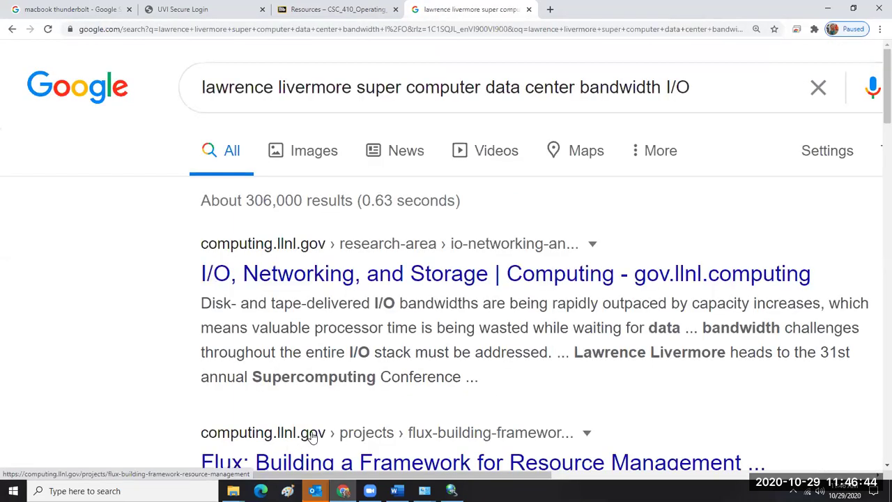
click(318, 152)
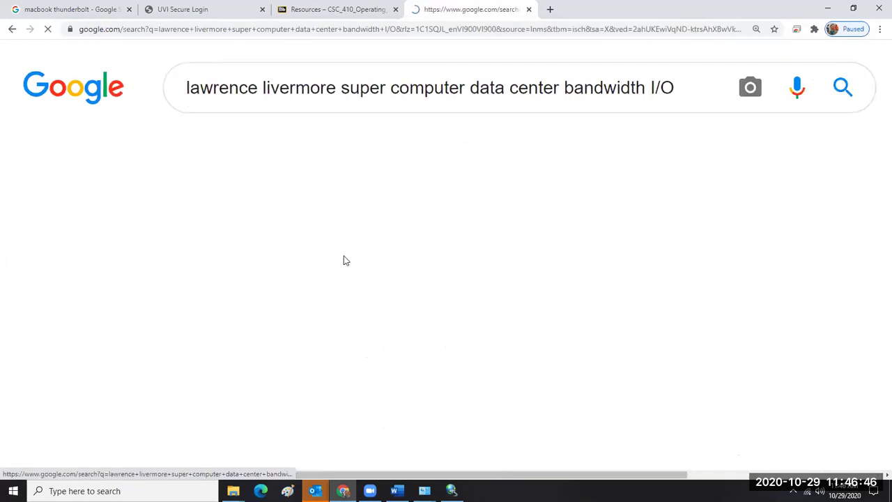